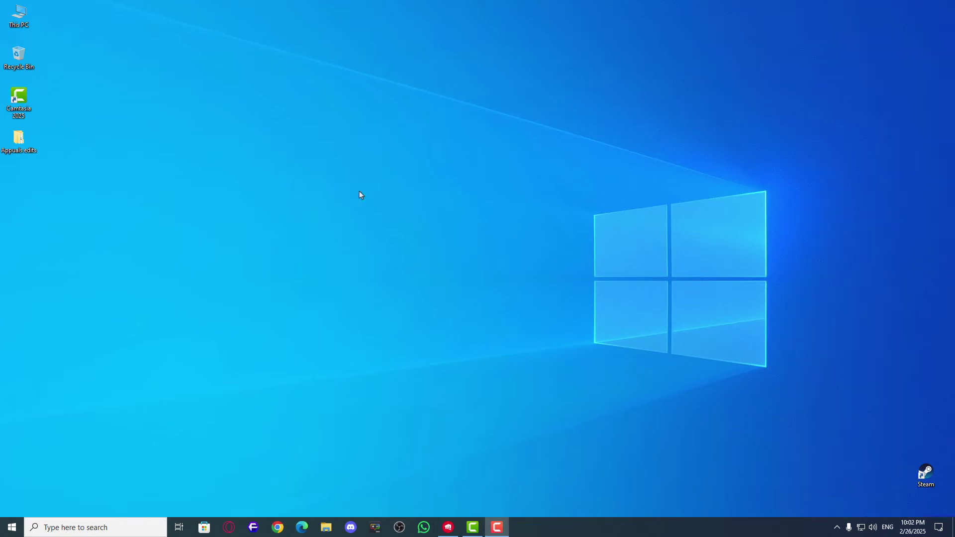
# Step: Refresh the Windows desktop using its right-click menu
pyautogui.rightClick(392, 162)
pyautogui.click(423, 196)
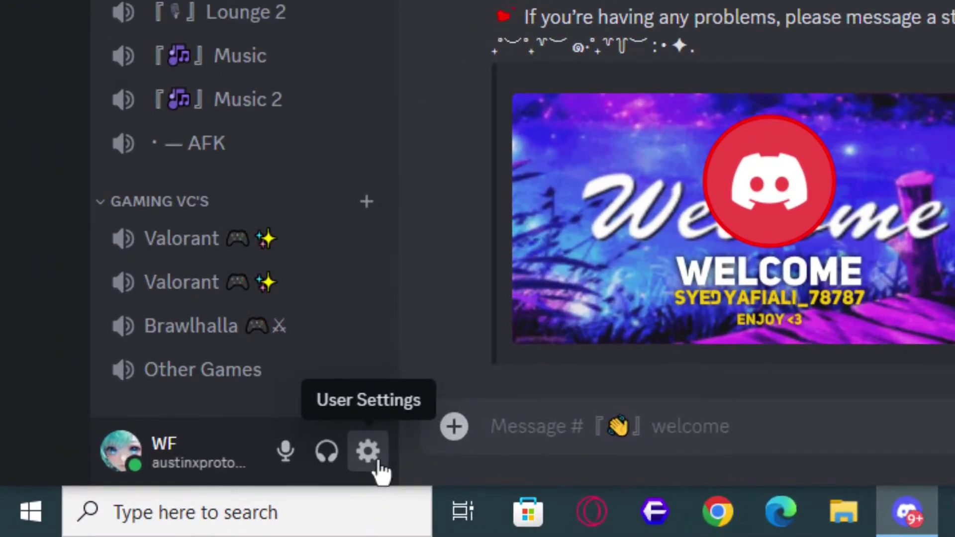
pyautogui.click(143, 504)
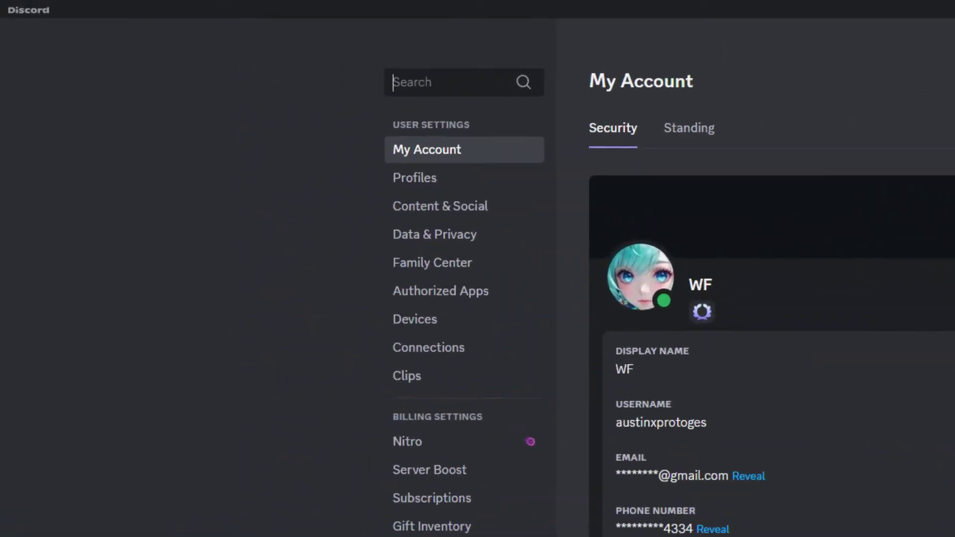
pyautogui.scroll(-5, 888, 381)
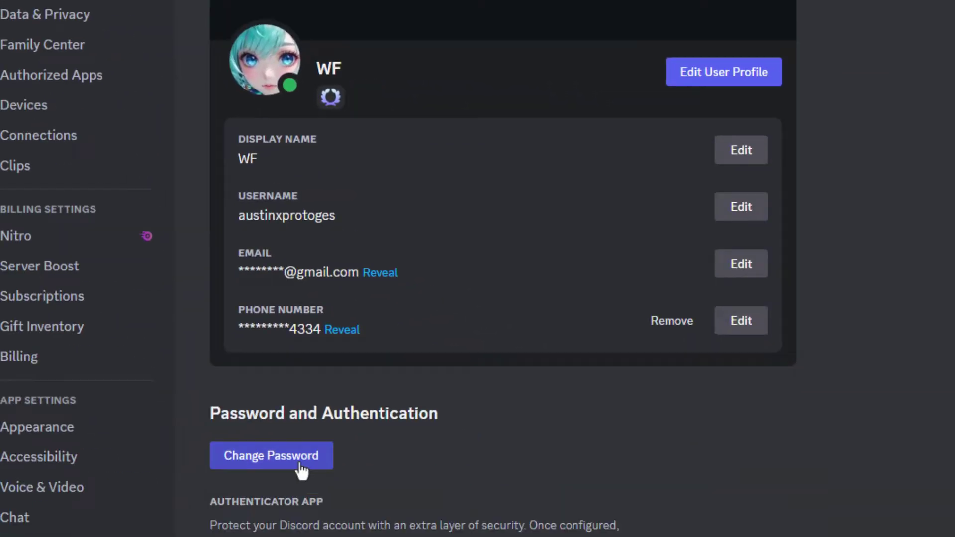
pyautogui.click(247, 432)
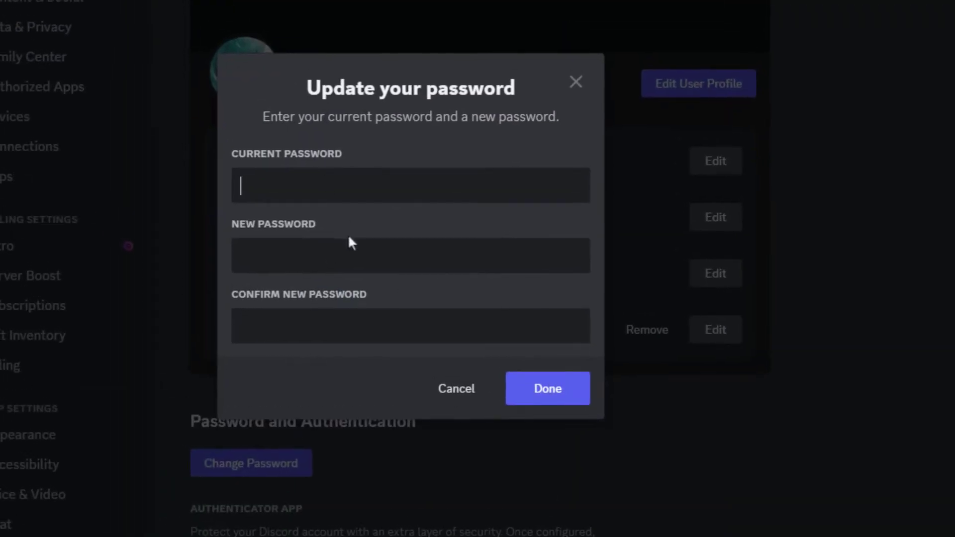
pyautogui.click(348, 242)
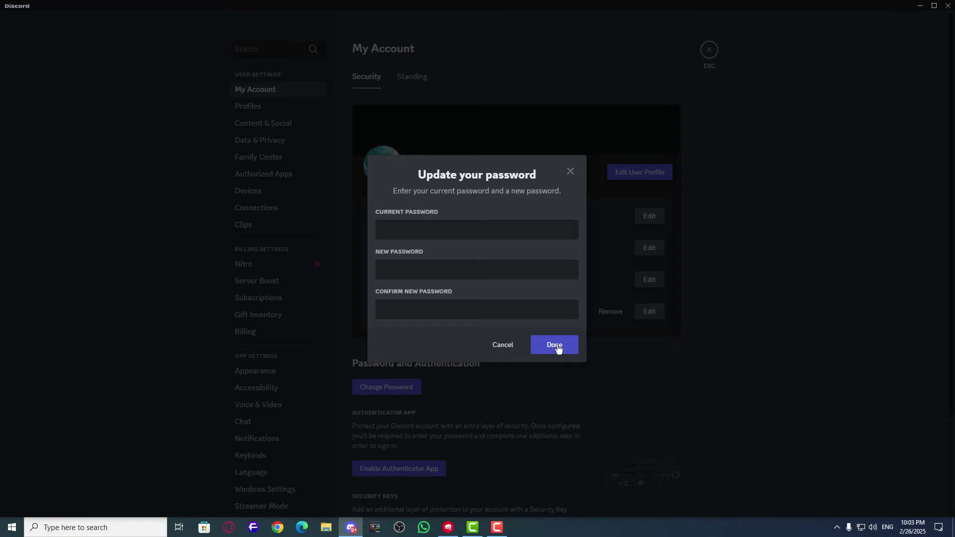
pyautogui.click(558, 349)
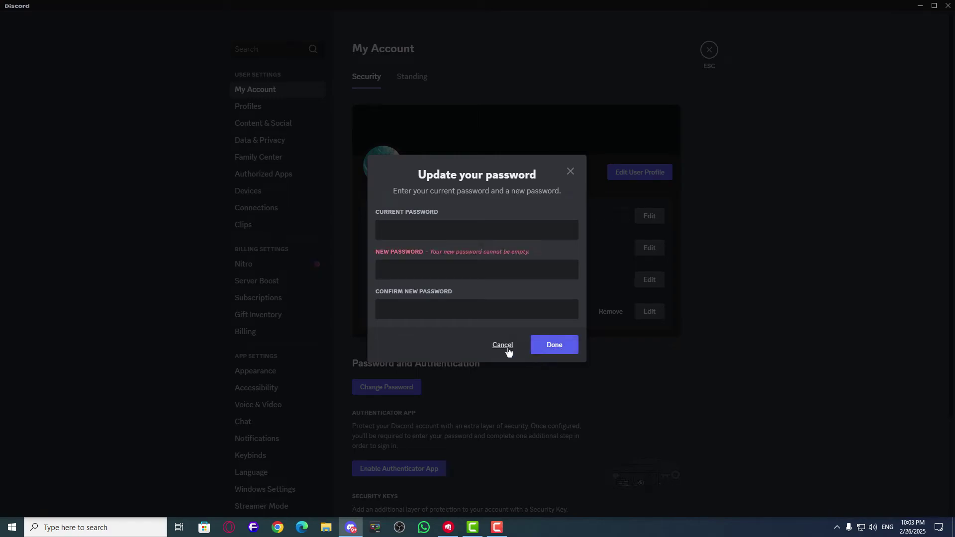
pyautogui.click(506, 348)
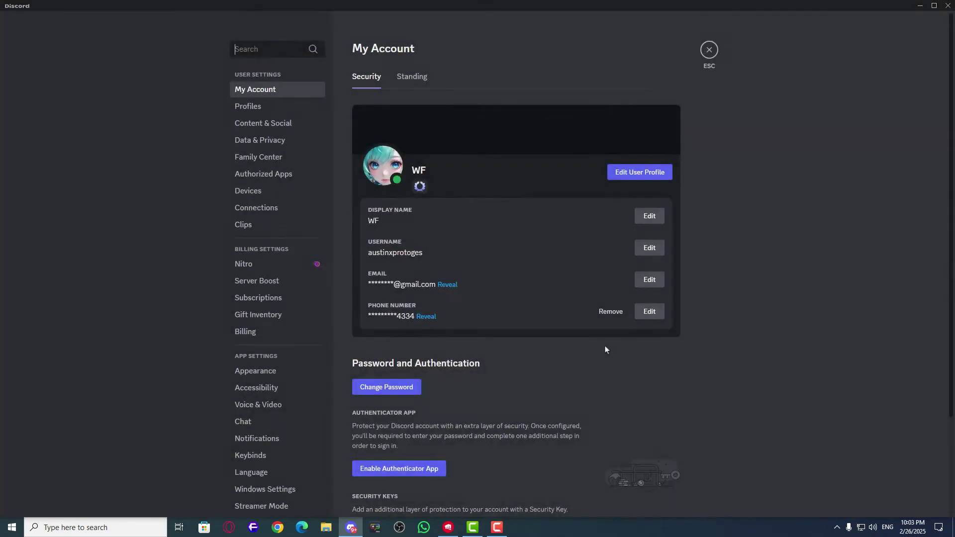
pyautogui.click(710, 50)
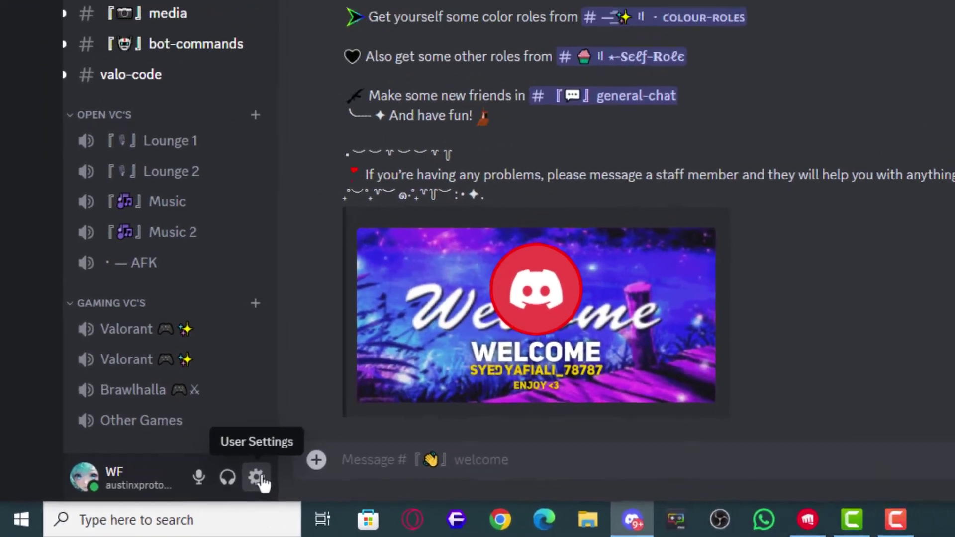
pyautogui.click(256, 478)
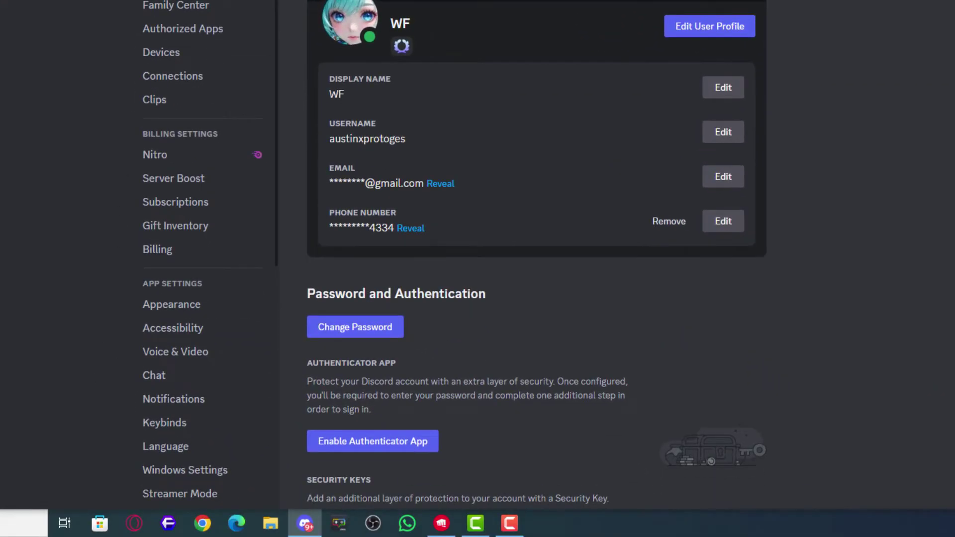
pyautogui.scroll(-3, 499, 283)
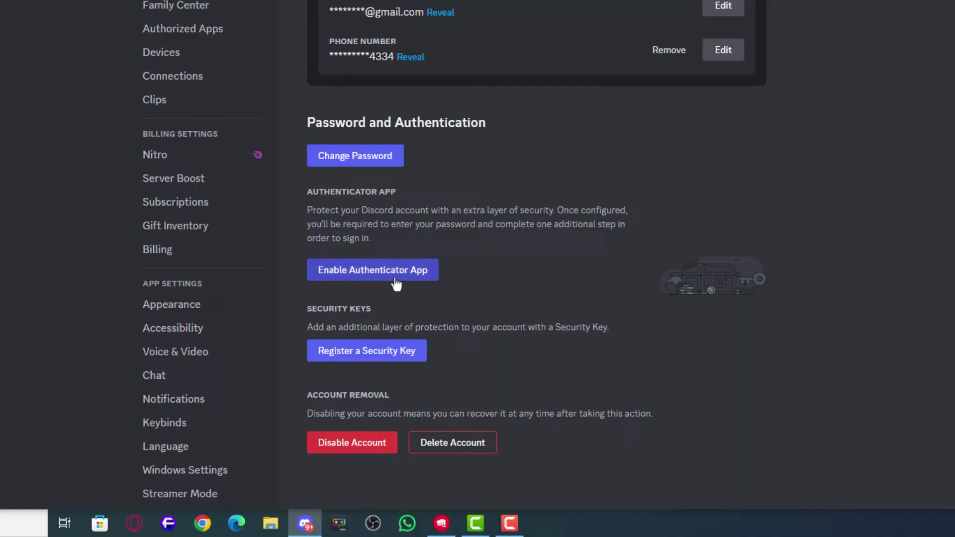
pyautogui.click(382, 278)
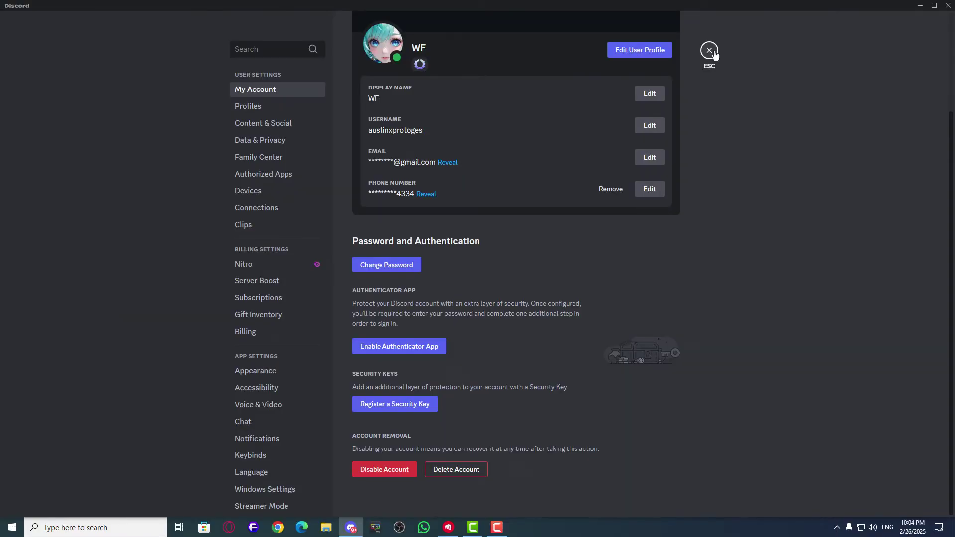
pyautogui.click(714, 55)
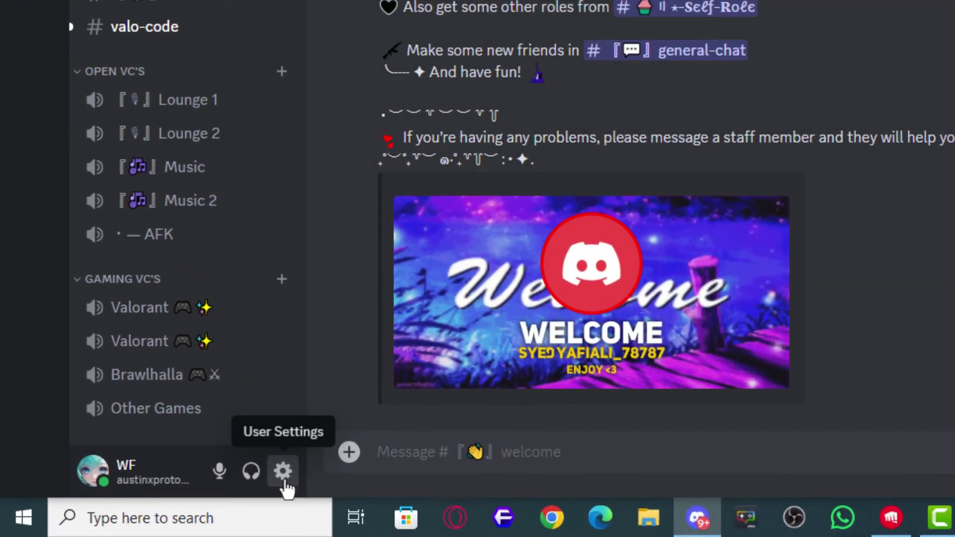
# Step: Deauthorize Chess In The Park under Authorized Apps and close User Settings
pyautogui.click(285, 478)
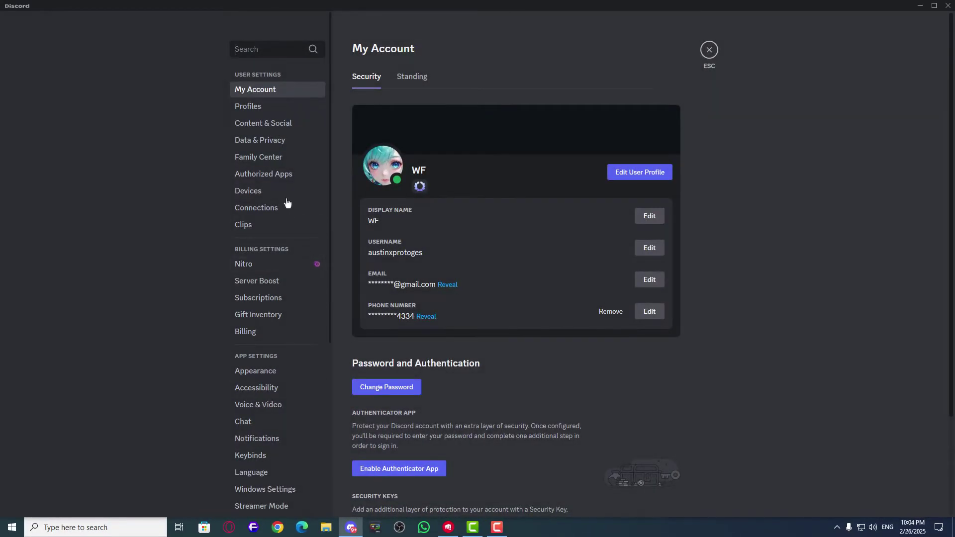
pyautogui.click(276, 177)
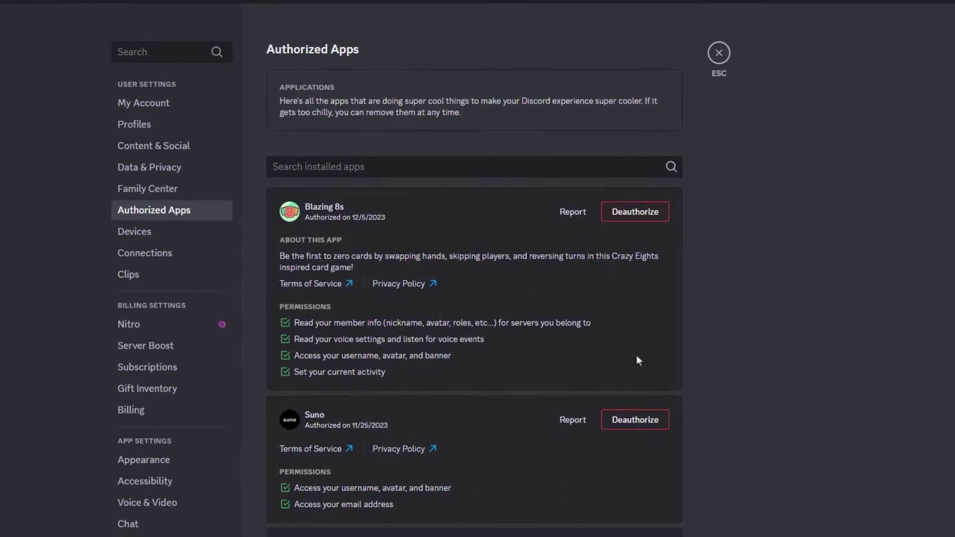
pyautogui.scroll(-2, 637, 360)
pyautogui.scroll(-3, 644, 403)
pyautogui.scroll(-1, 646, 367)
pyautogui.scroll(-2, 646, 329)
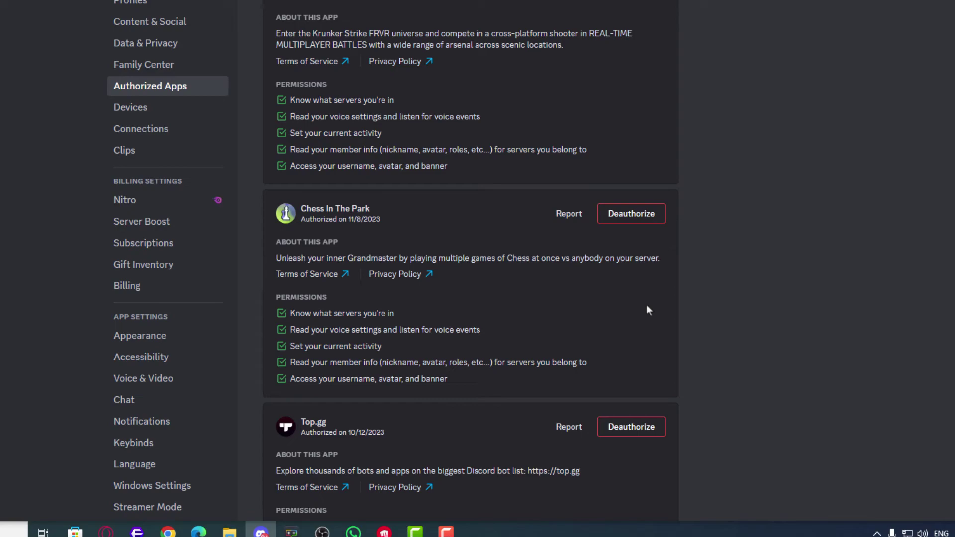
pyautogui.click(642, 215)
pyautogui.click(538, 283)
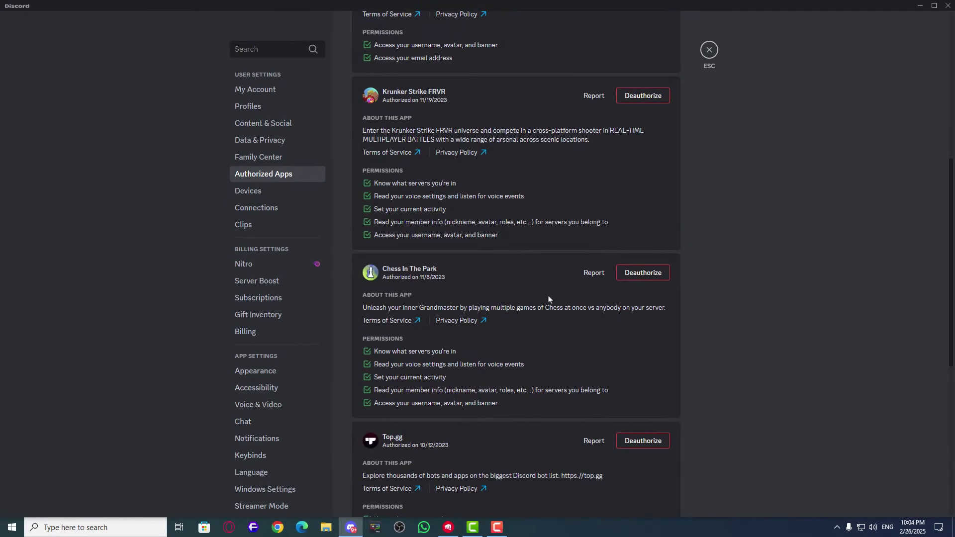
pyautogui.scroll(-1, 553, 301)
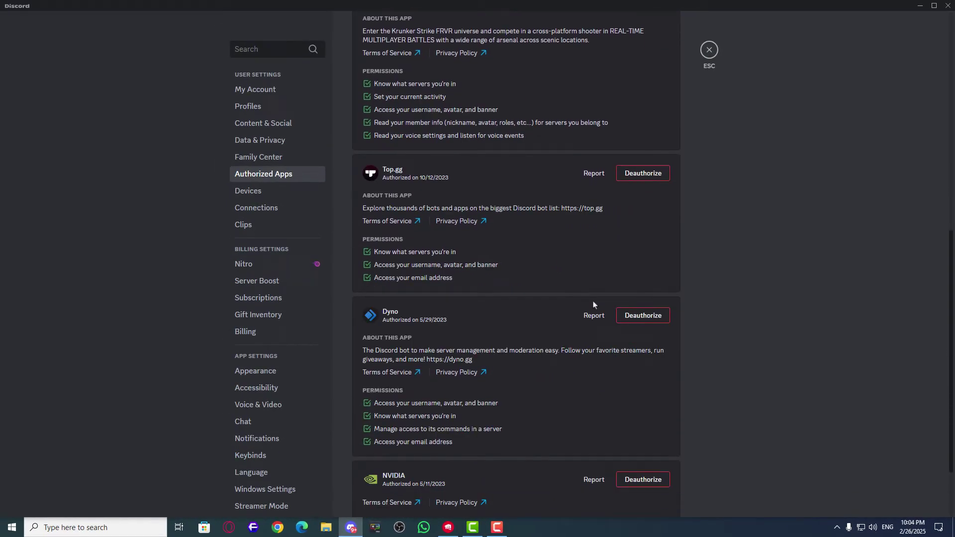
pyautogui.scroll(-1, 605, 312)
pyautogui.click(709, 50)
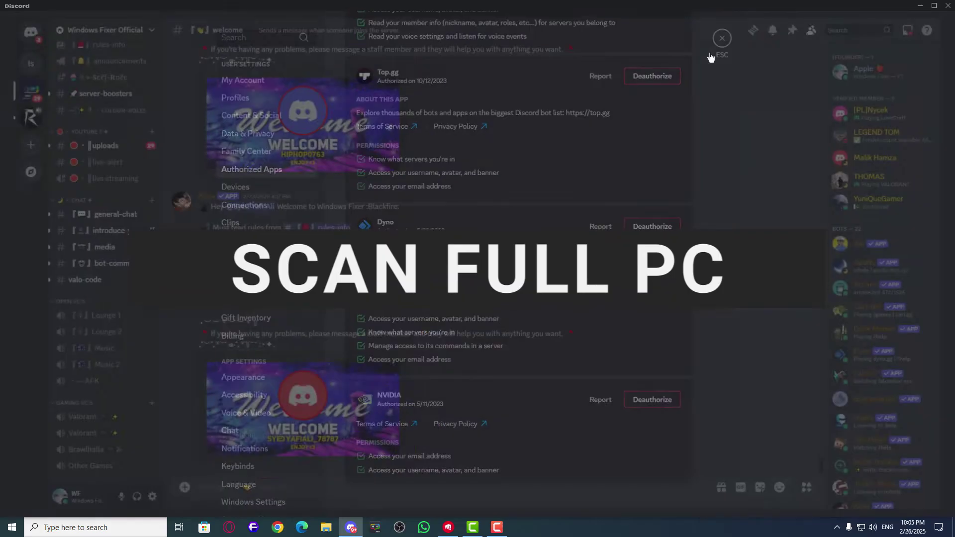
# Step: Close the Discord window, leaving an empty desktop
pyautogui.click(948, 5)
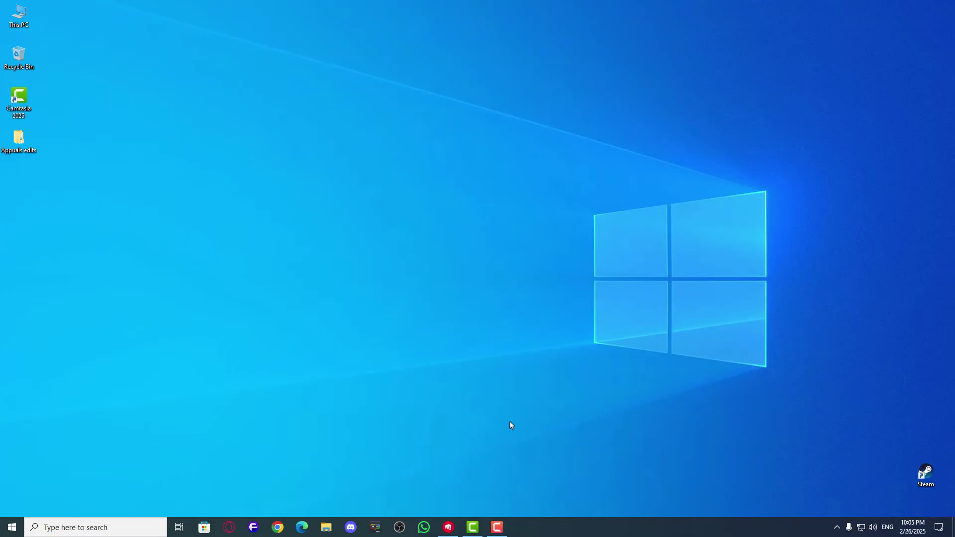
# Step: Start a Full scan in Windows Security's Virus & threat protection, then close the app
pyautogui.press('super')
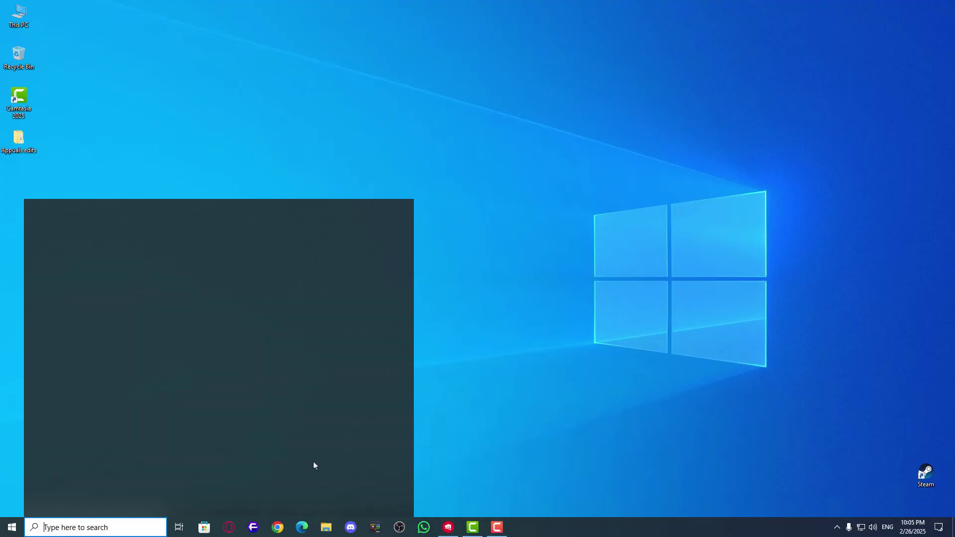
pyautogui.write('window')
pyautogui.press('Return')
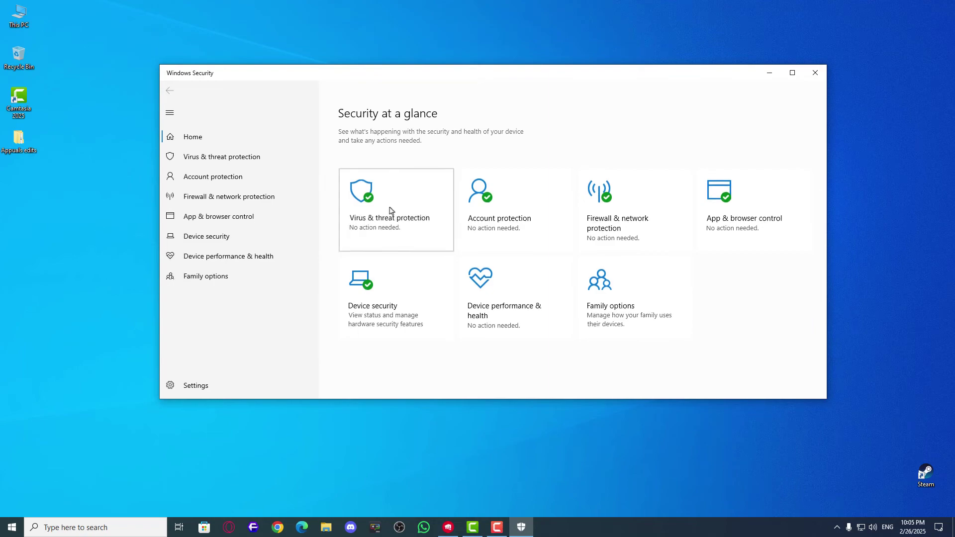
pyautogui.click(399, 217)
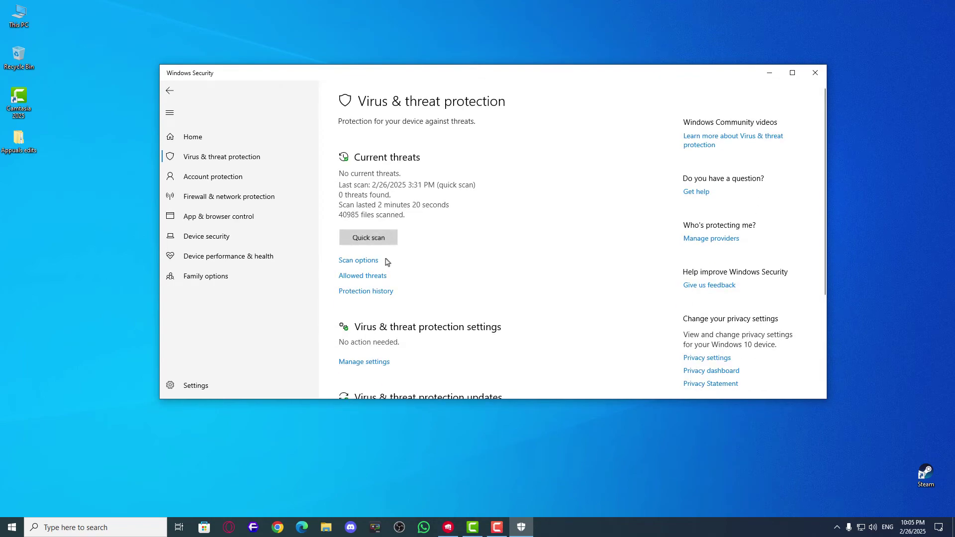
pyautogui.click(361, 262)
pyautogui.scroll(-2, 351, 295)
pyautogui.click(365, 197)
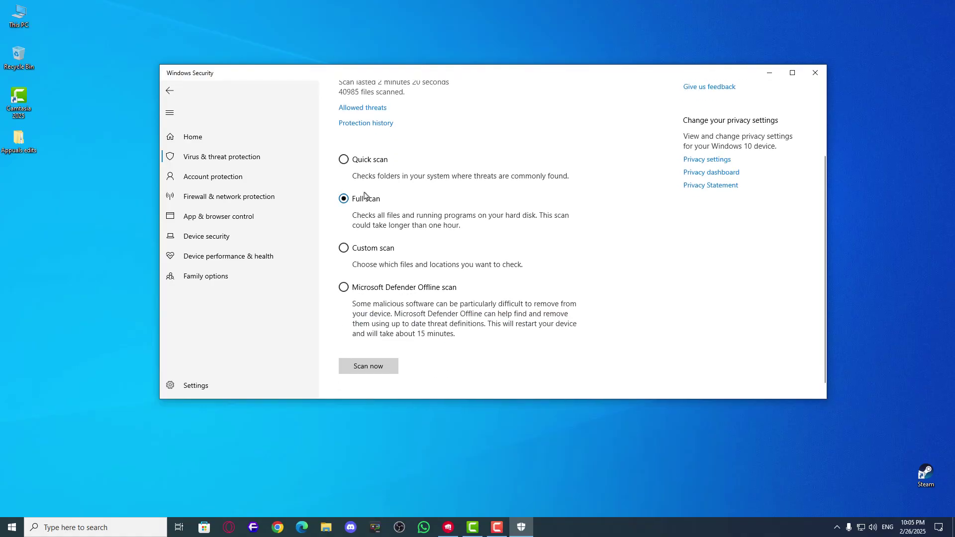
pyautogui.click(359, 366)
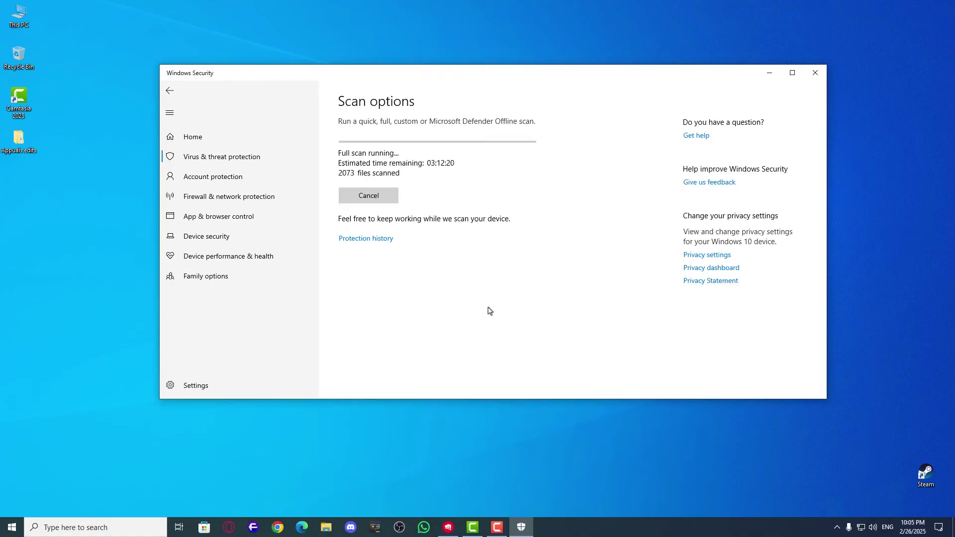
pyautogui.click(815, 73)
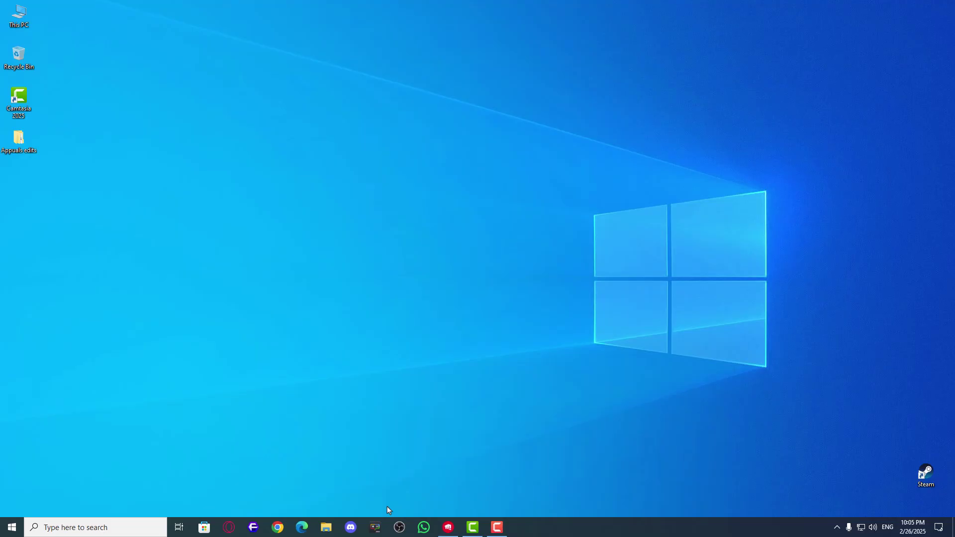
pyautogui.scroll(-1, 316, 238)
pyautogui.scroll(-2, 318, 241)
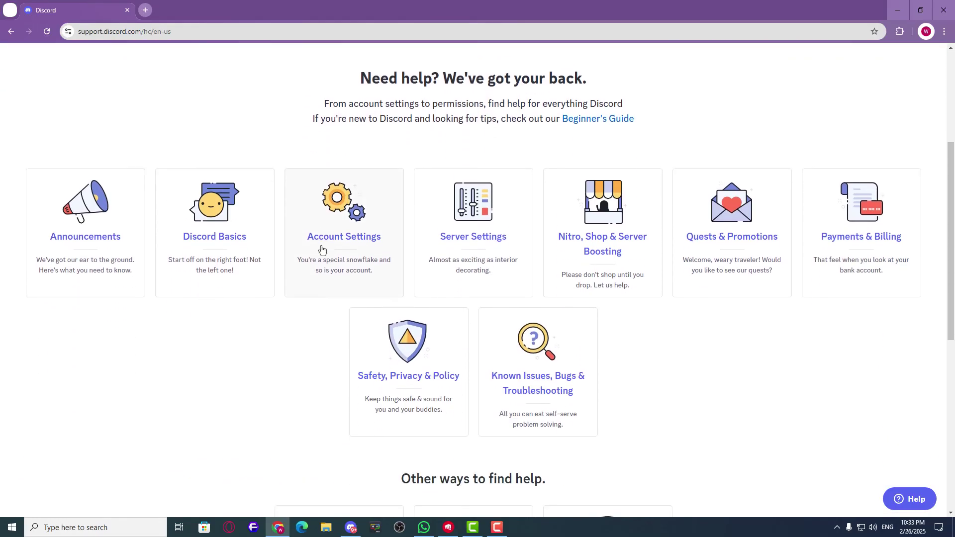
pyautogui.scroll(-1, 321, 249)
pyautogui.scroll(-1, 323, 250)
pyautogui.scroll(-1, 325, 249)
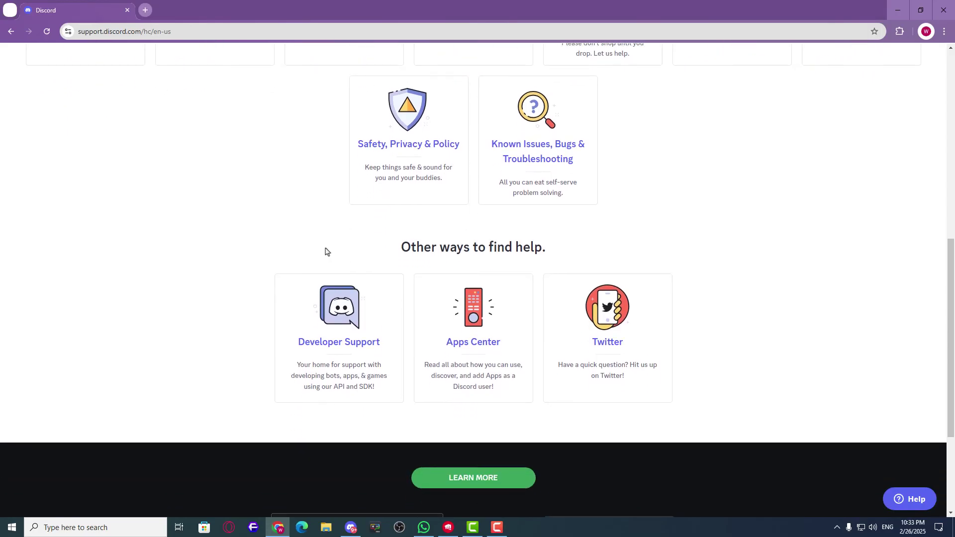
pyautogui.scroll(1, 336, 265)
# Step: Open the 'My Discord Account was Hacked or Compromised' article under Safety, Privacy & Policy, then its support form
pyautogui.click(410, 236)
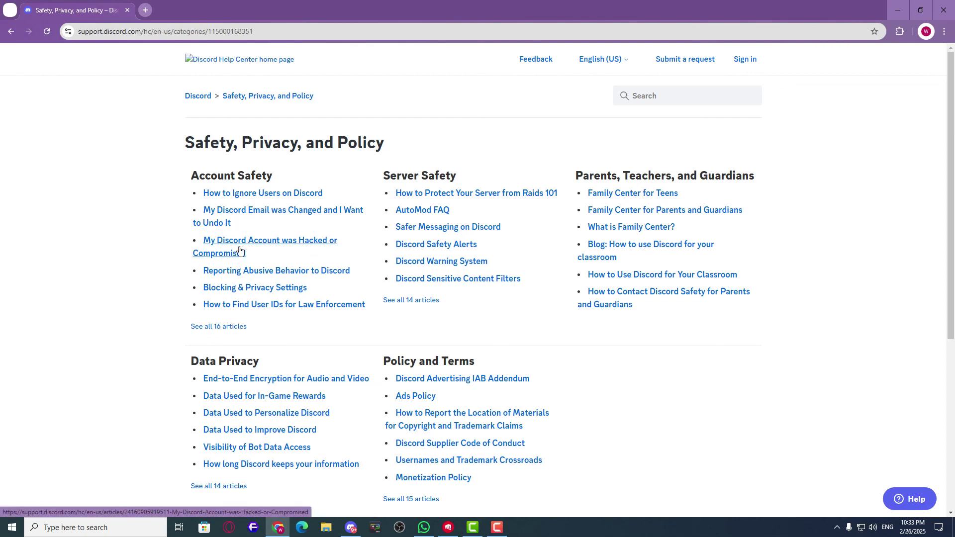
pyautogui.click(240, 251)
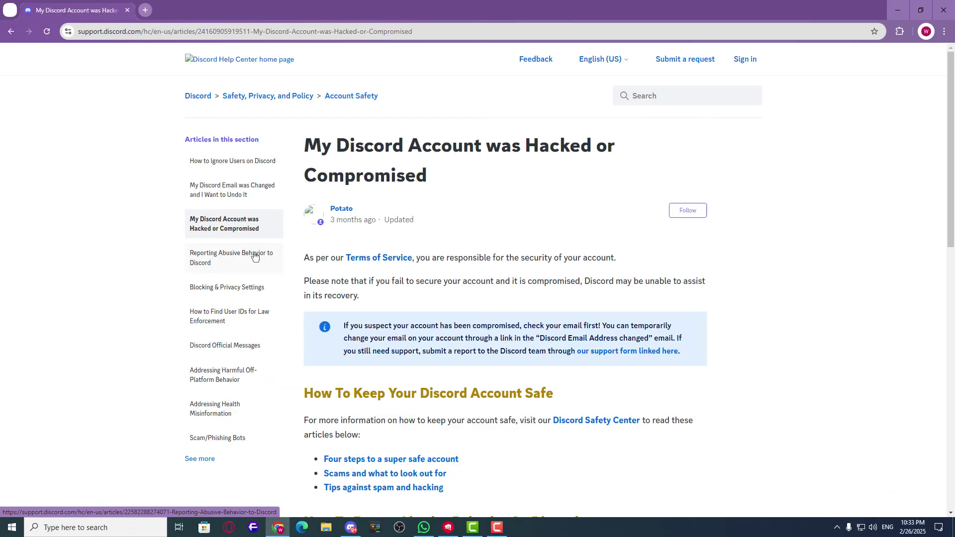
pyautogui.scroll(-3, 495, 288)
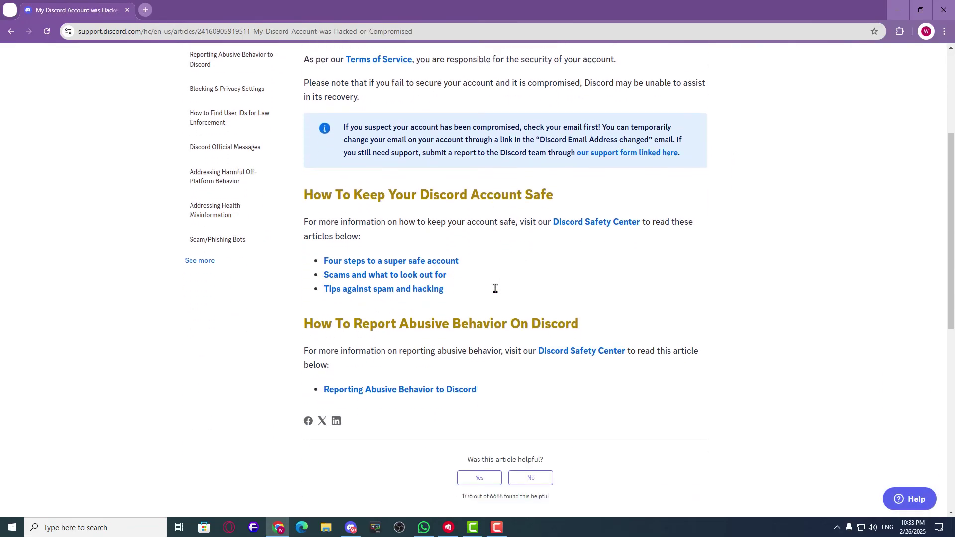
pyautogui.scroll(-1, 495, 288)
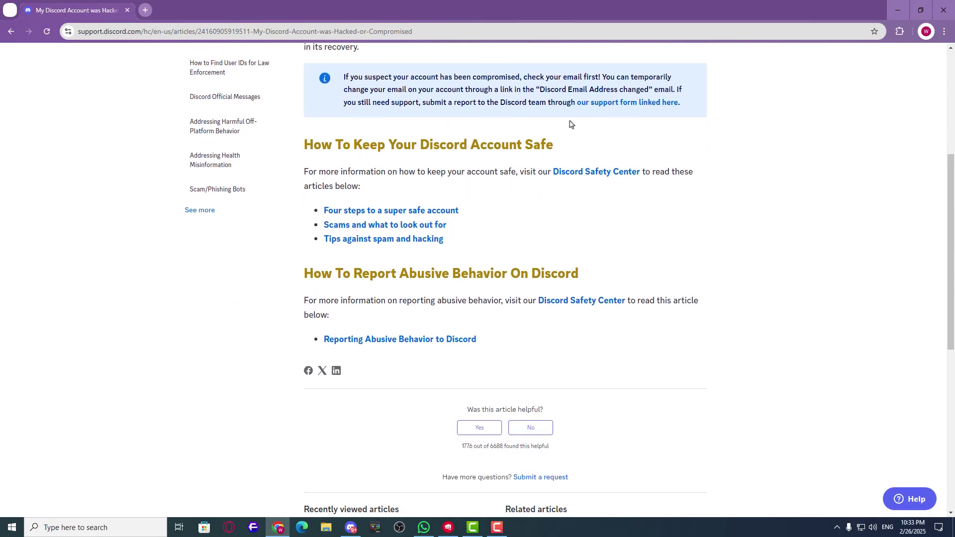
pyautogui.click(625, 103)
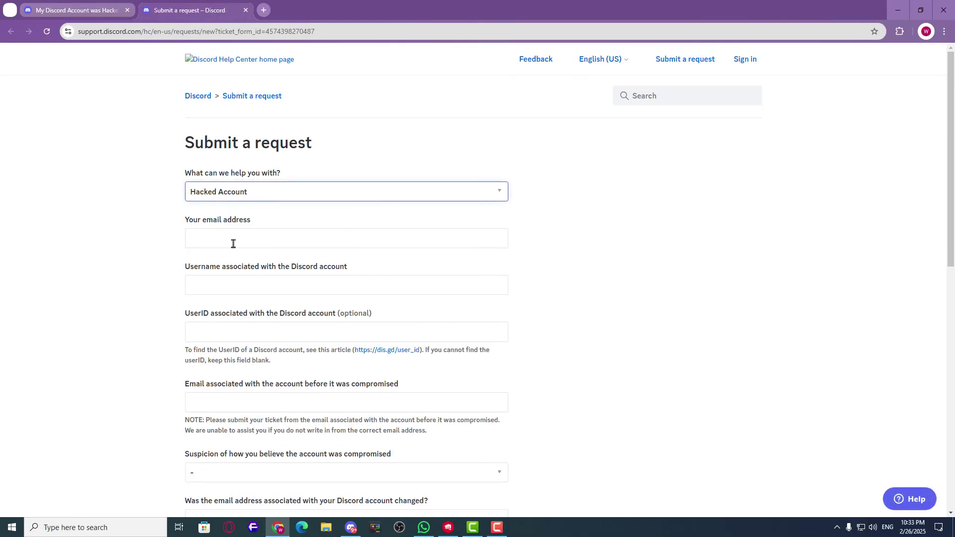
pyautogui.click(233, 244)
pyautogui.click(233, 290)
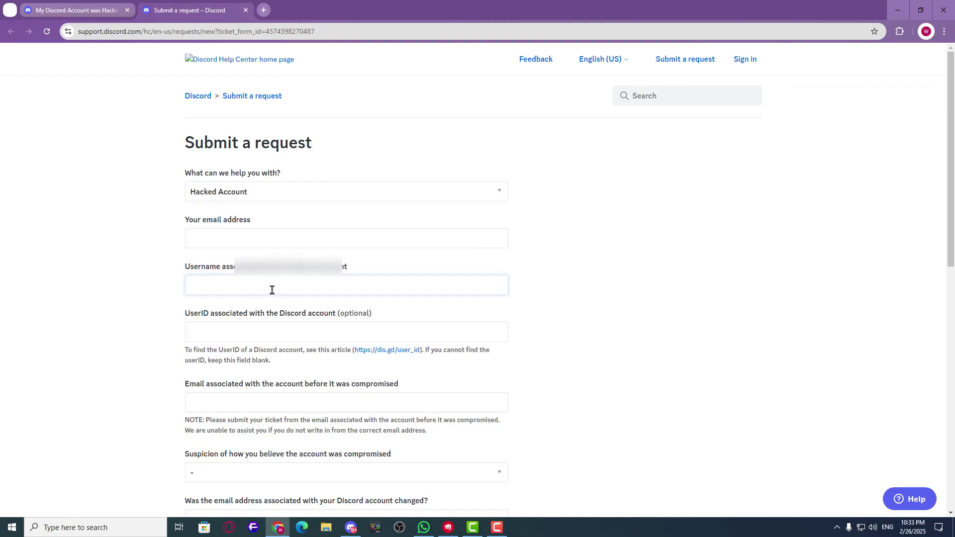
pyautogui.scroll(-1, 267, 301)
pyautogui.click(239, 286)
pyautogui.click(336, 357)
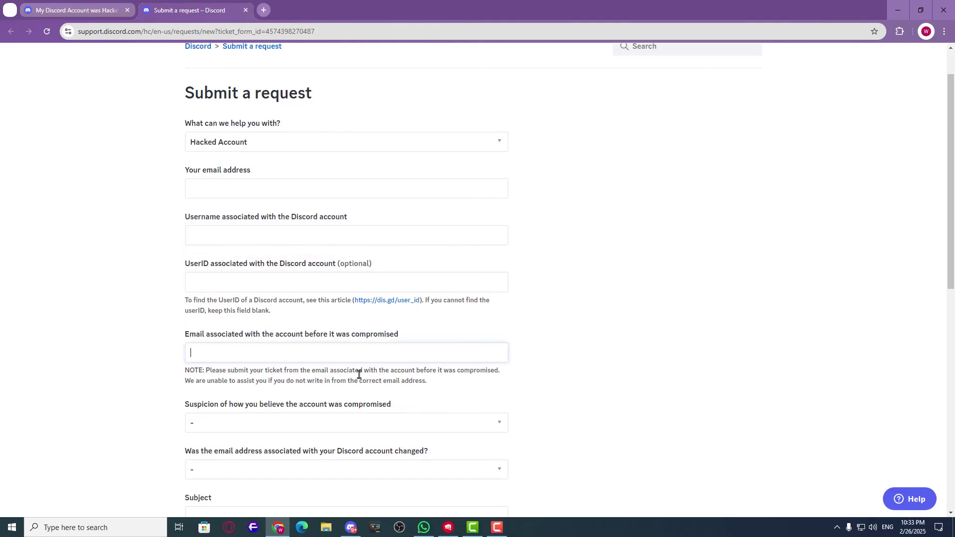
pyautogui.scroll(-3, 388, 370)
pyautogui.scroll(-2, 448, 343)
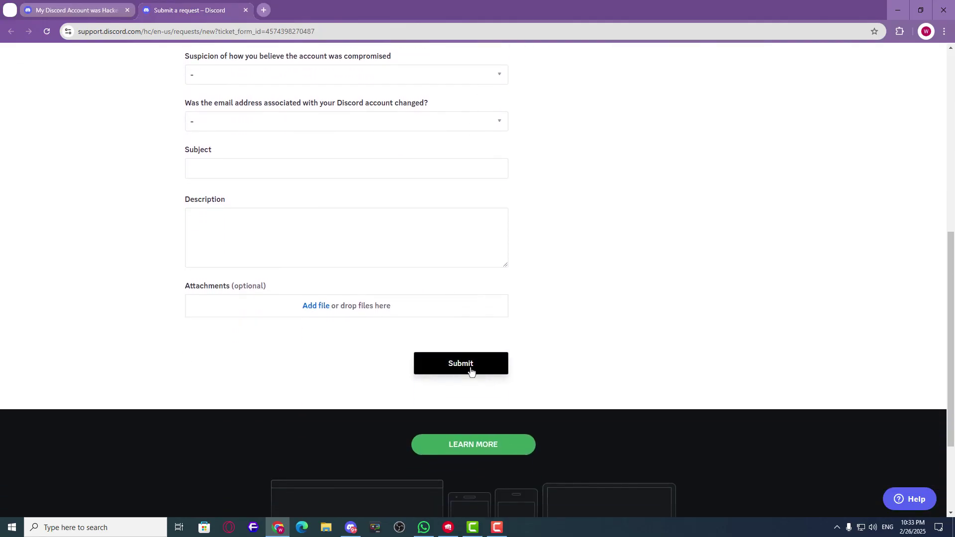
pyautogui.scroll(-1, 347, 325)
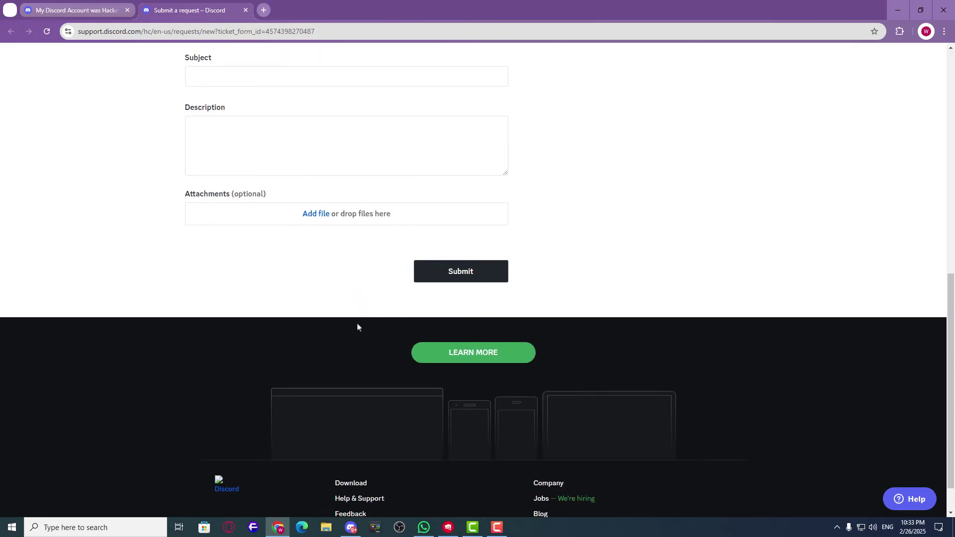
pyautogui.scroll(4, 356, 324)
pyautogui.scroll(1, 458, 348)
pyautogui.scroll(-1, 486, 346)
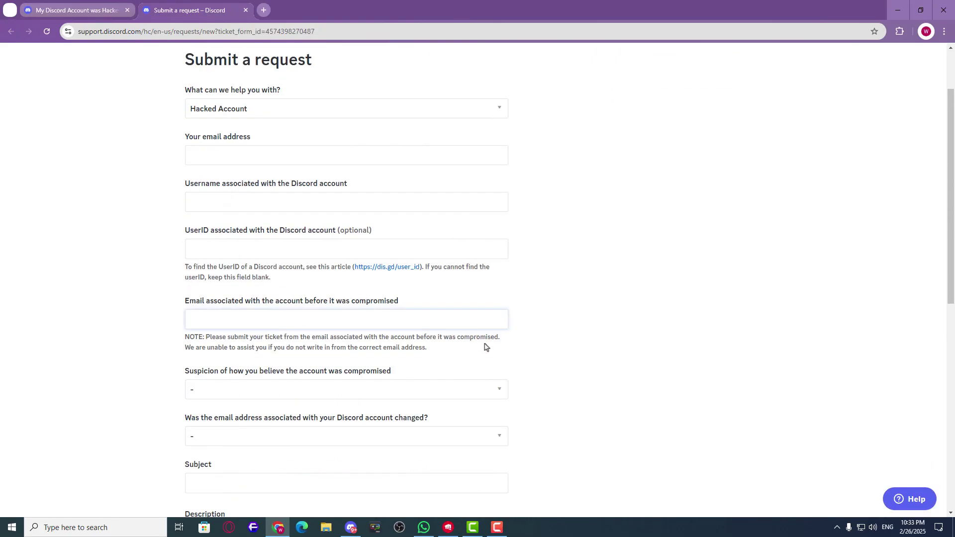